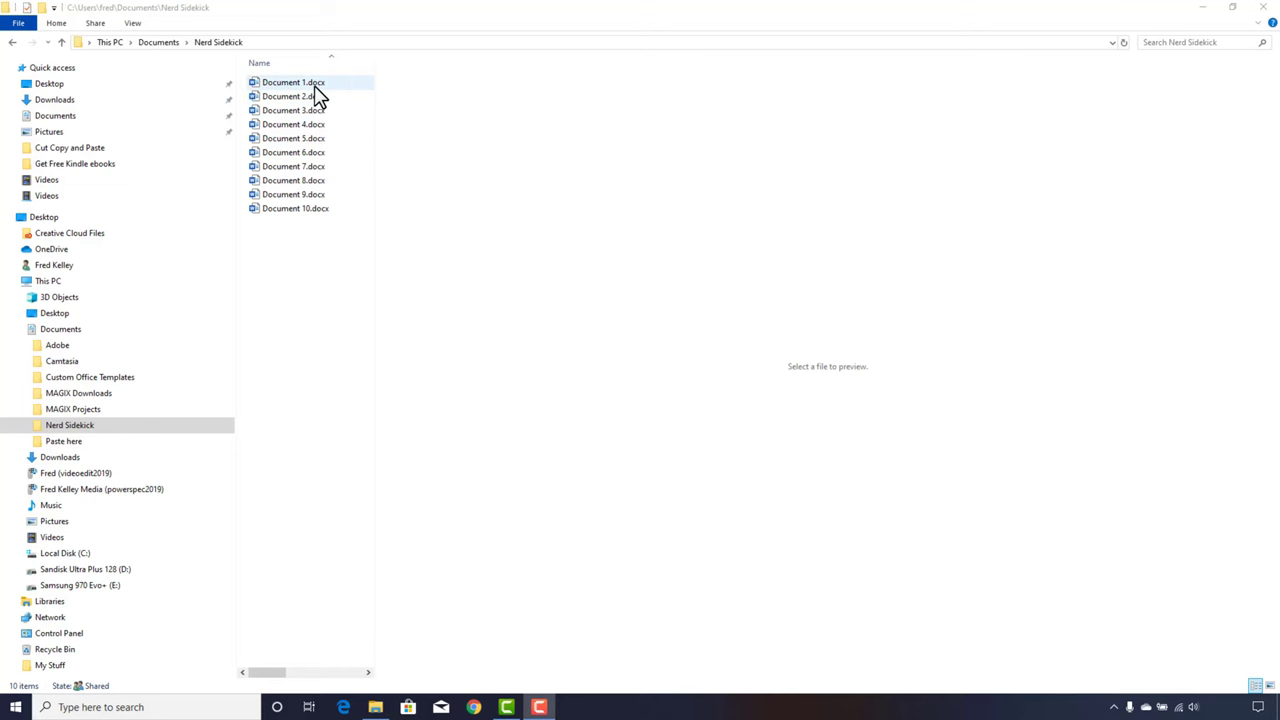
- Copy Document 1, 3 and 7 into the Paste here folder, then return to Nerd Sidekick
click(310, 86)
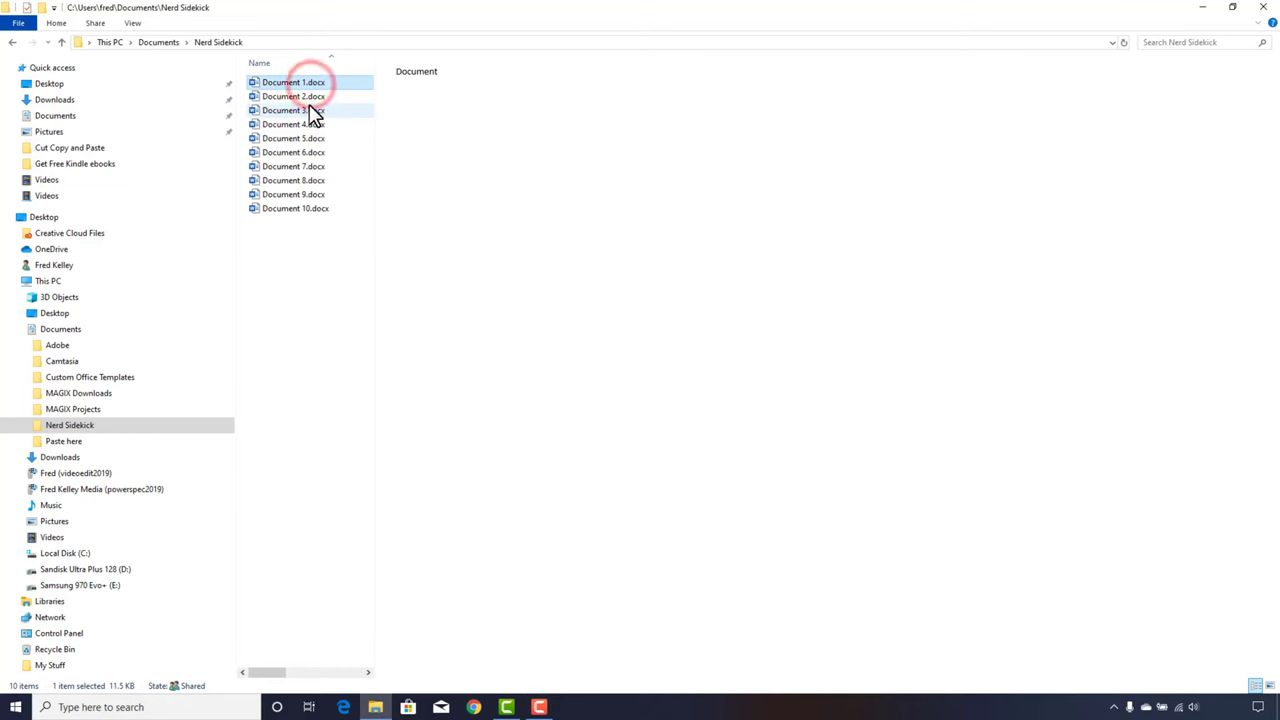
ctrl+click(310, 110)
ctrl+click(312, 166)
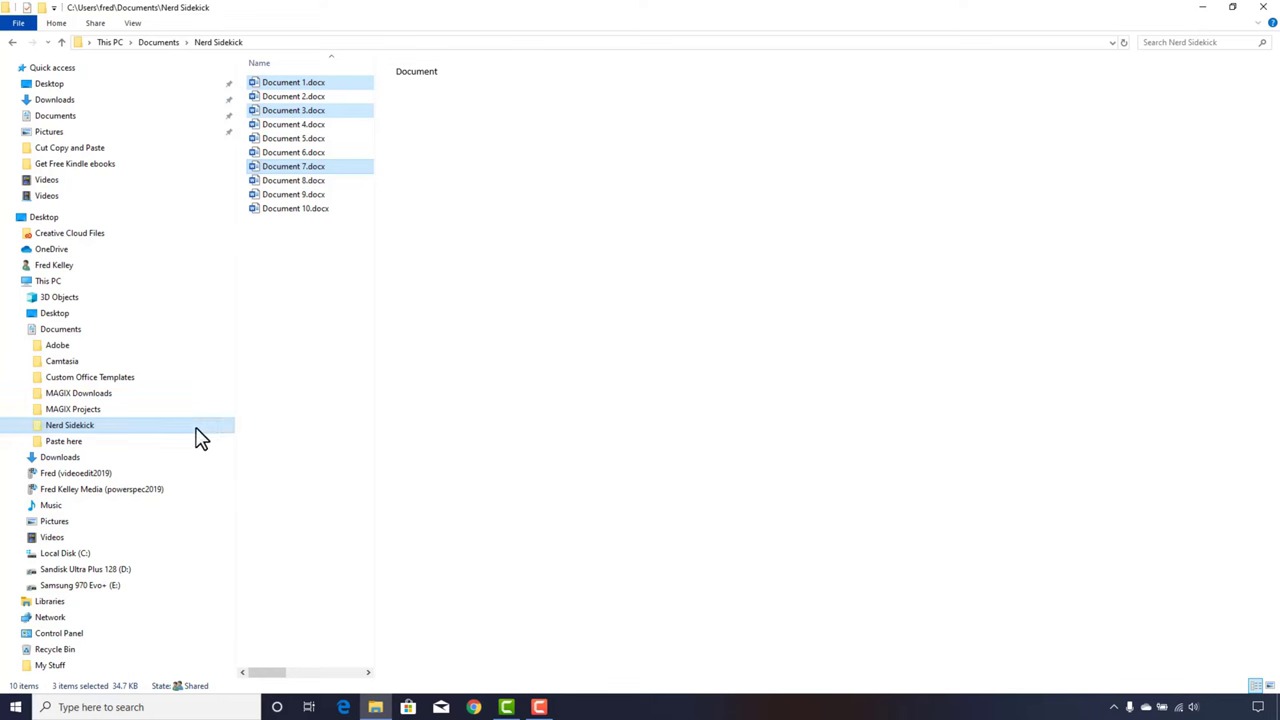
click(88, 445)
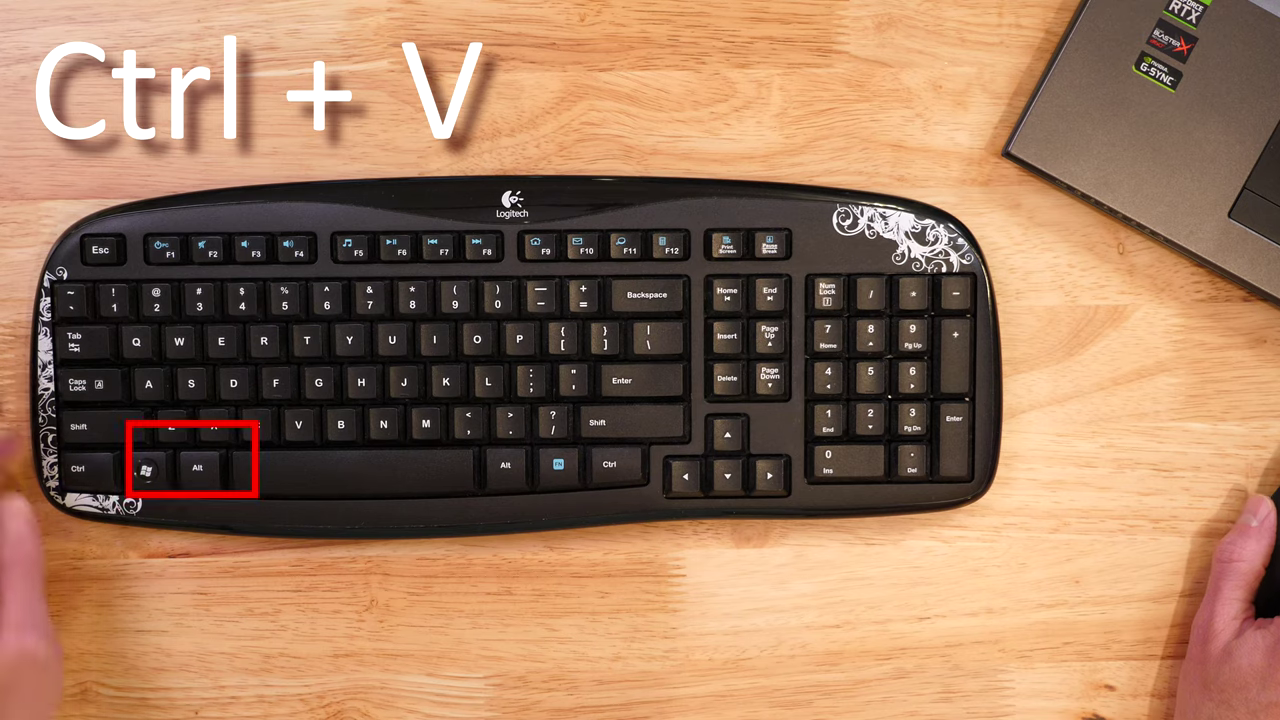
key(ctrl+v)
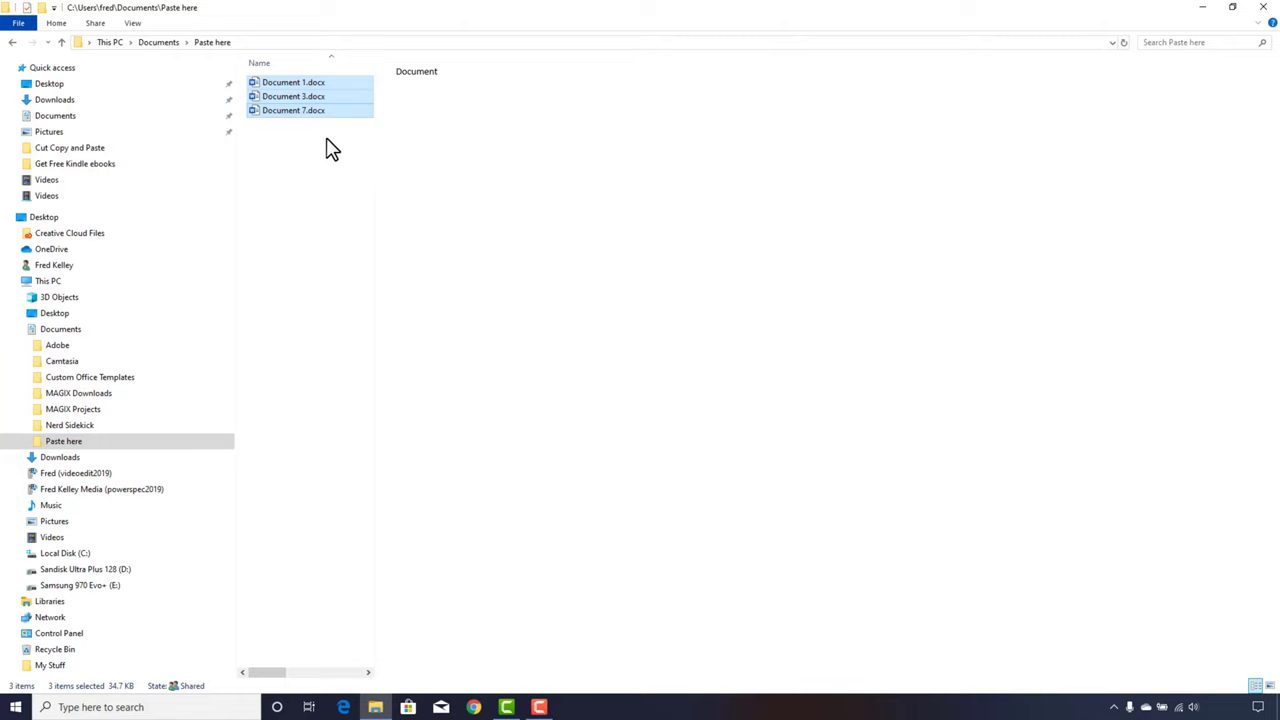
click(95, 426)
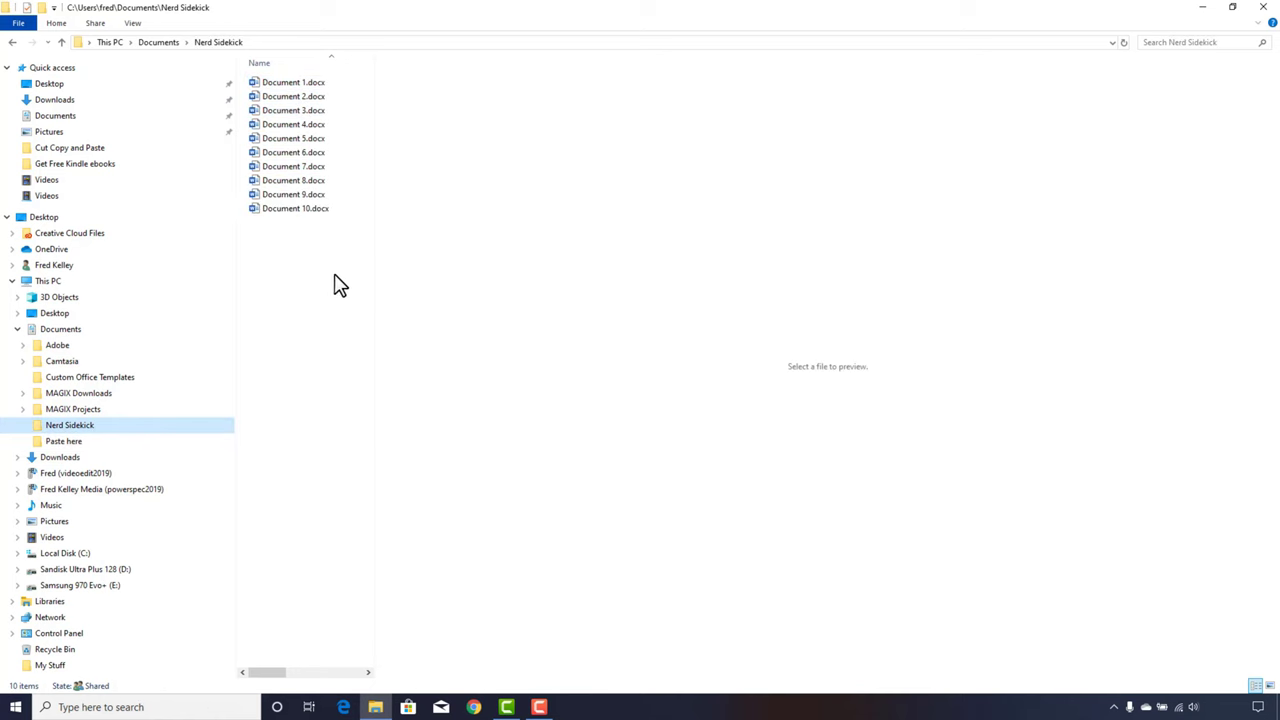
- Select the range Document 2.docx through Document 5.docx
click(326, 97)
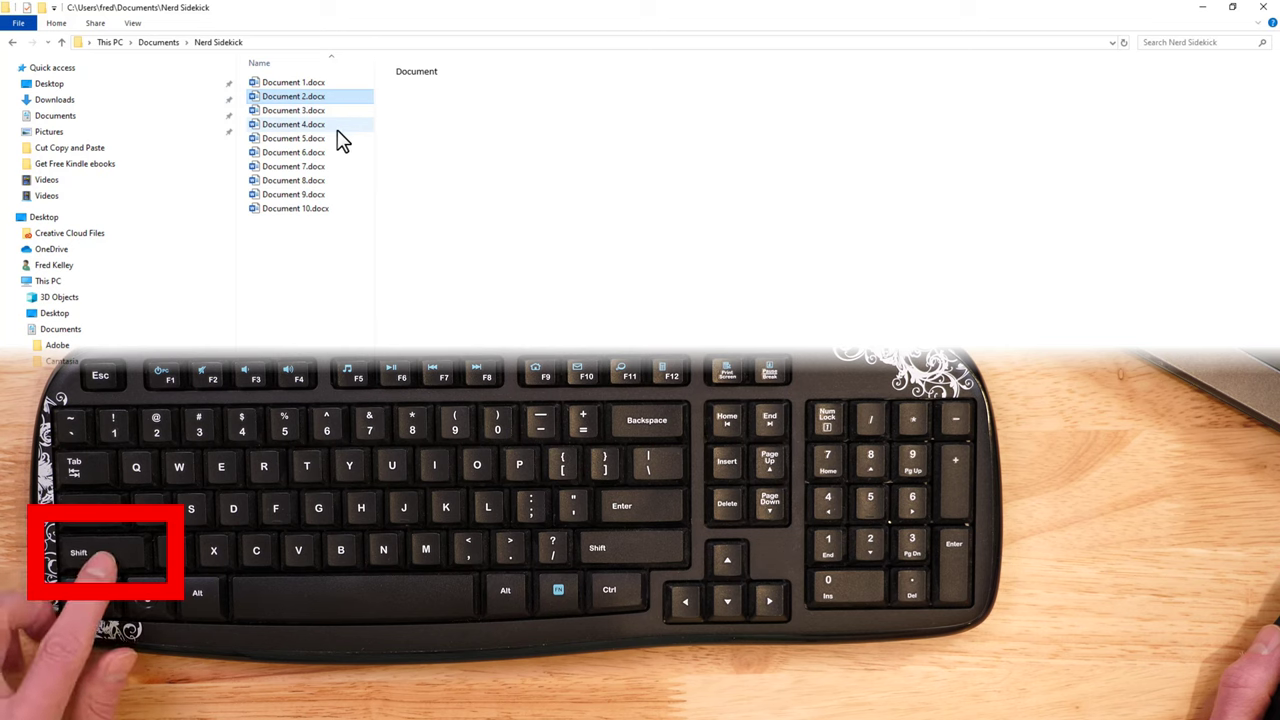
shift+click(332, 140)
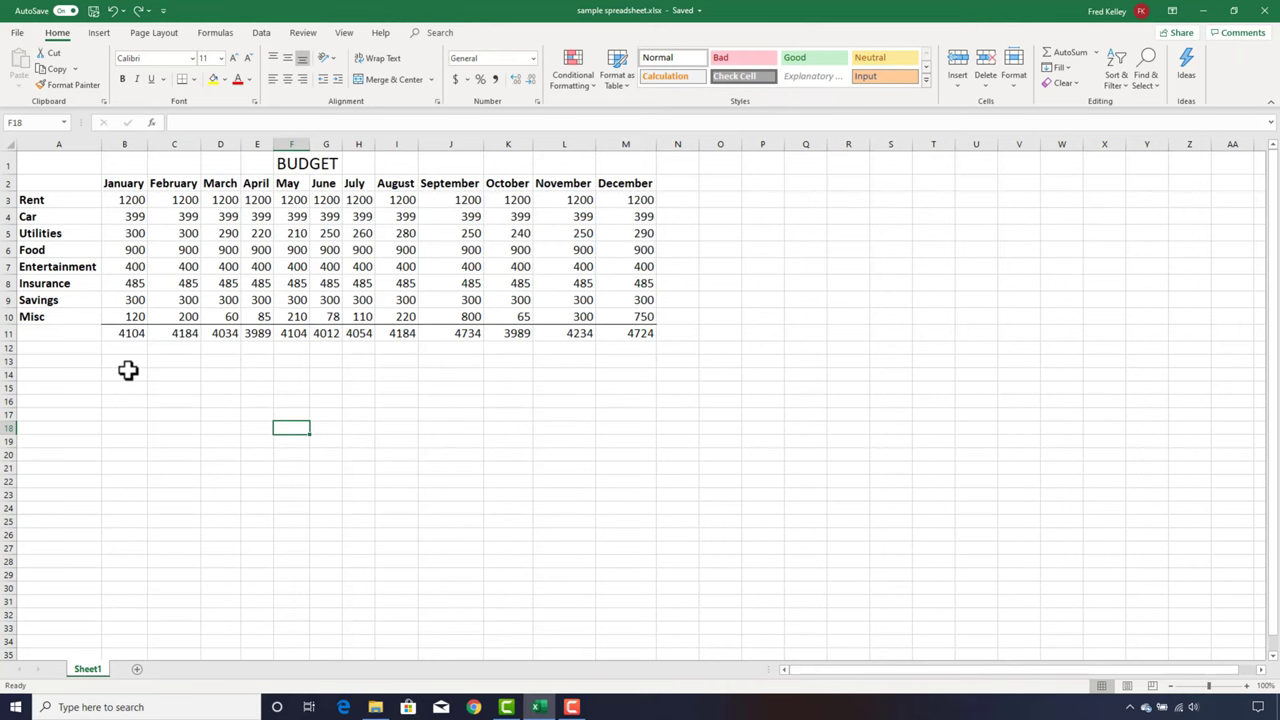
- Copy rows 1, 5 and 10 (BUDGET, Utilities and Misc) of the budget sheet
click(6, 163)
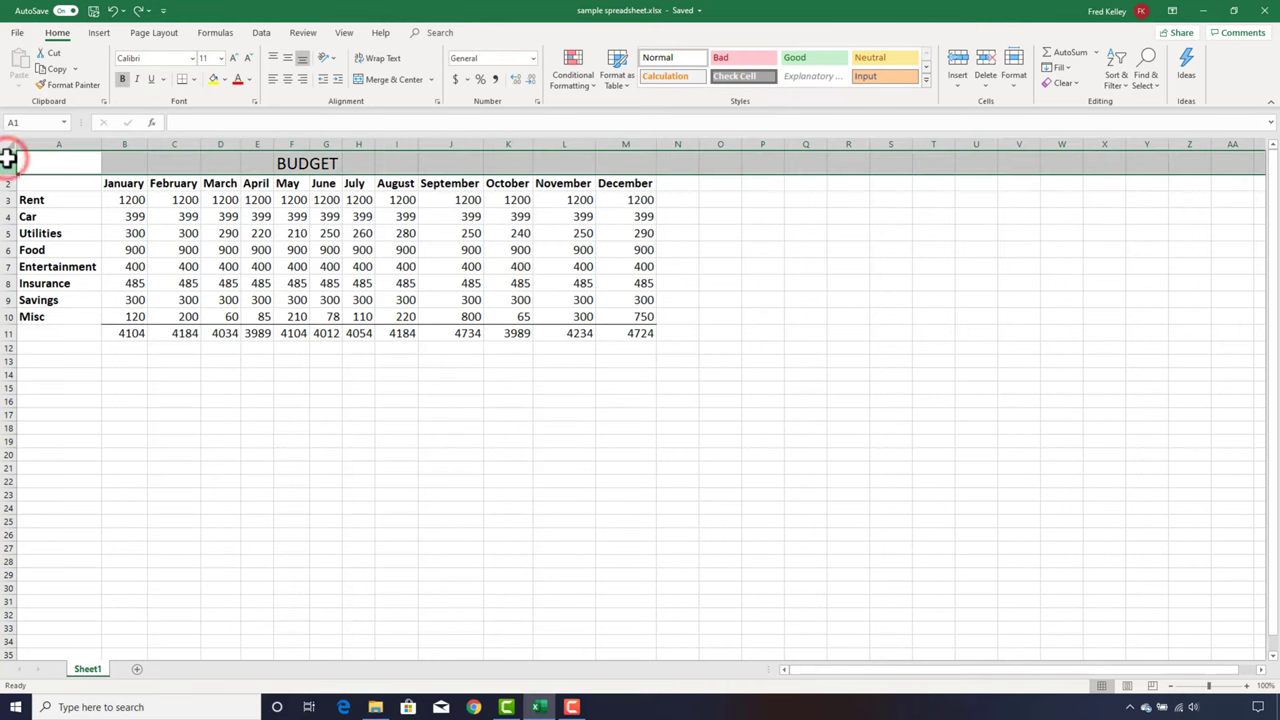
ctrl+click(8, 232)
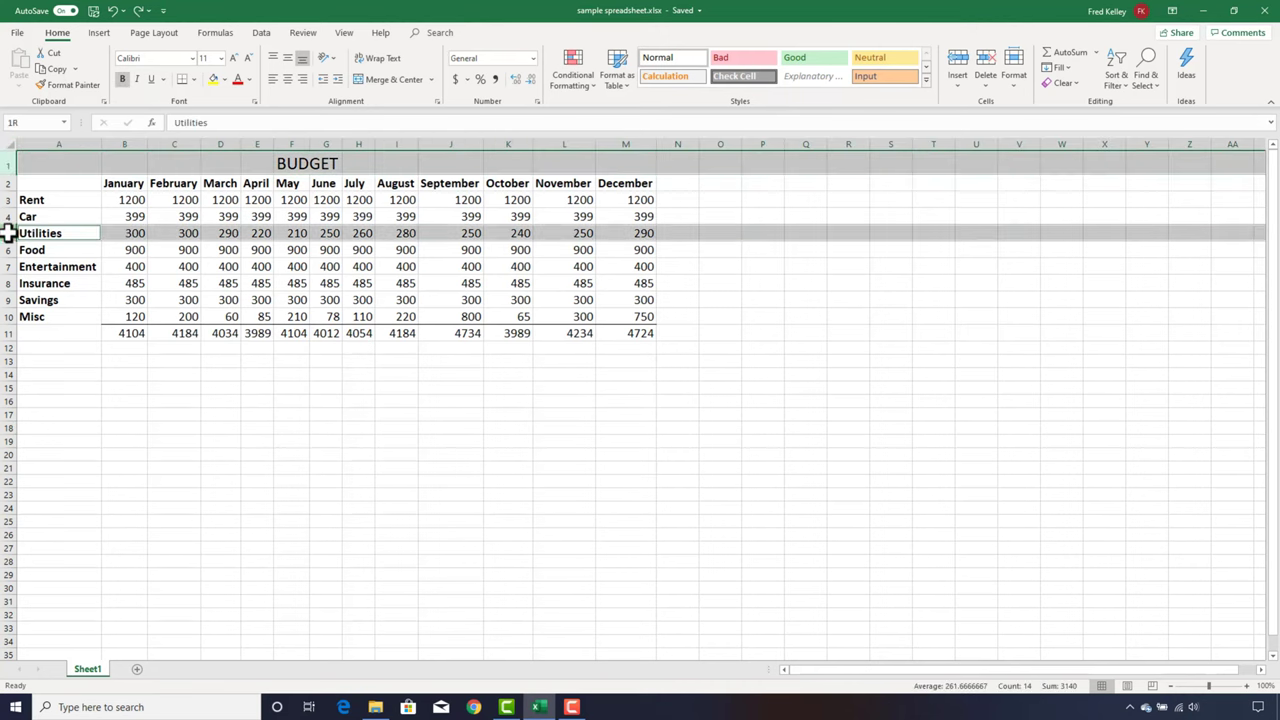
ctrl+click(8, 317)
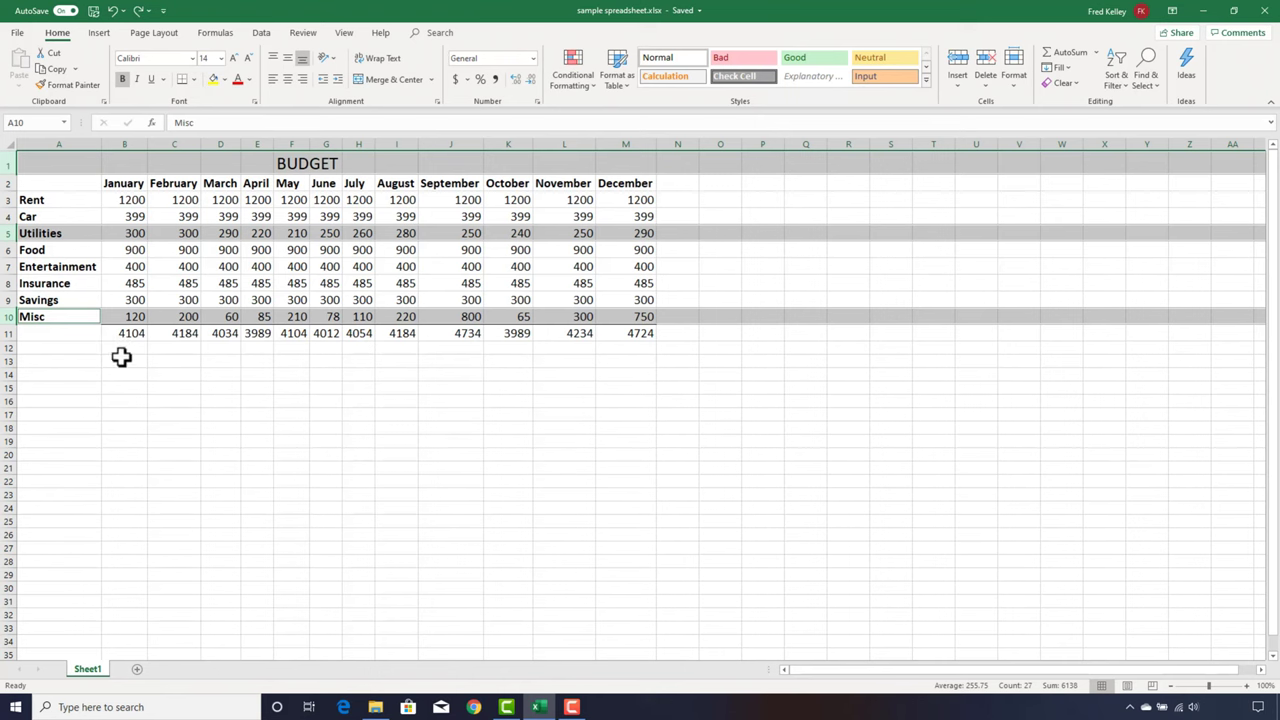
right_click(117, 316)
click(147, 337)
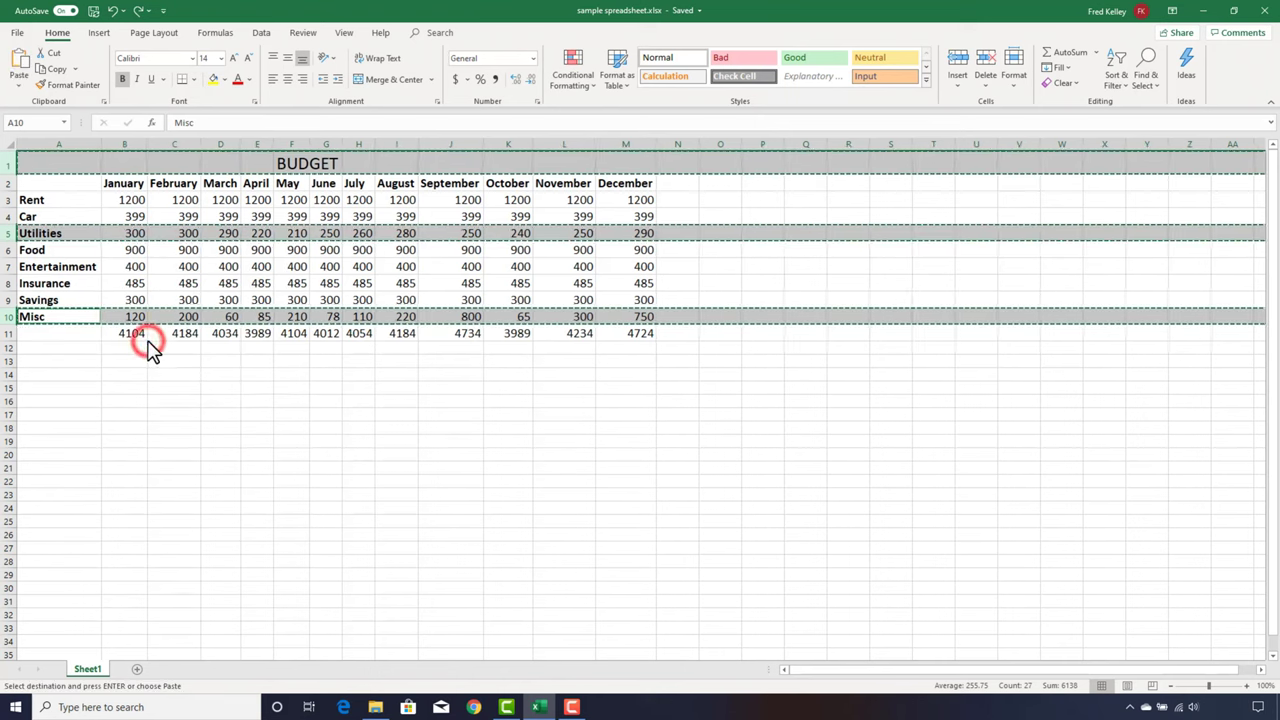
- Paste the copied rows as a block starting at cell A15
click(45, 390)
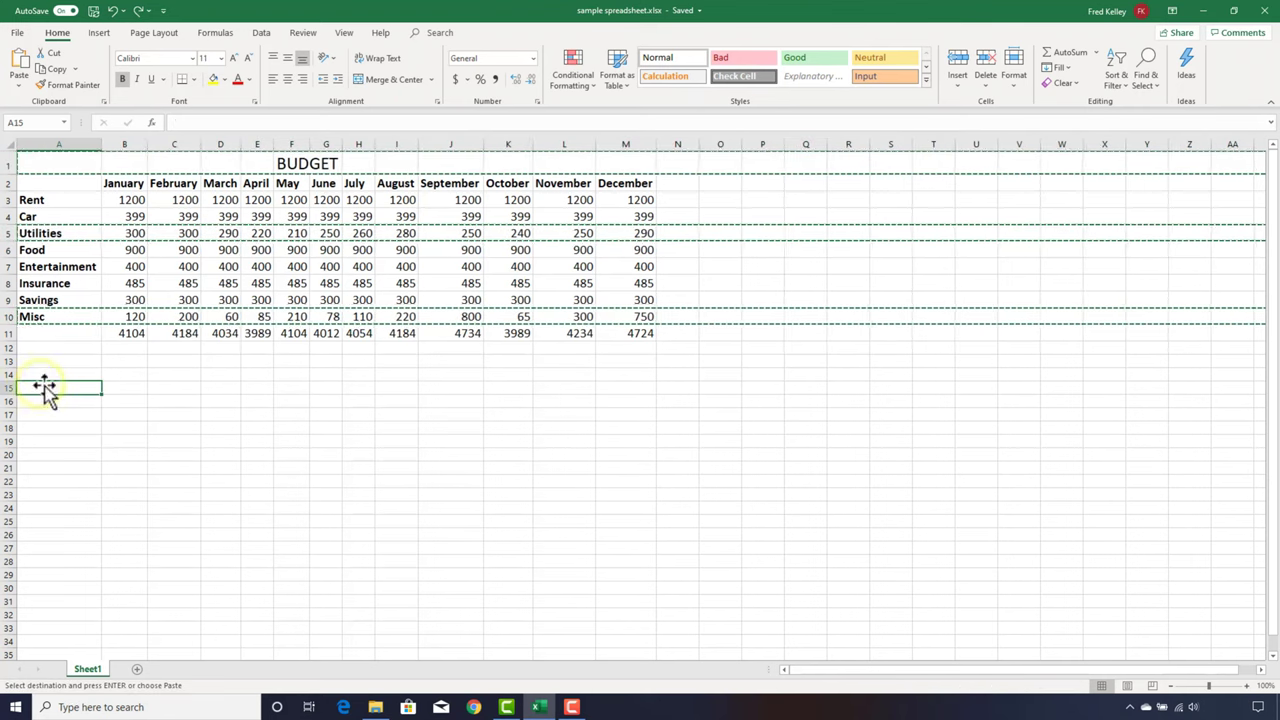
right_click(47, 392)
click(74, 443)
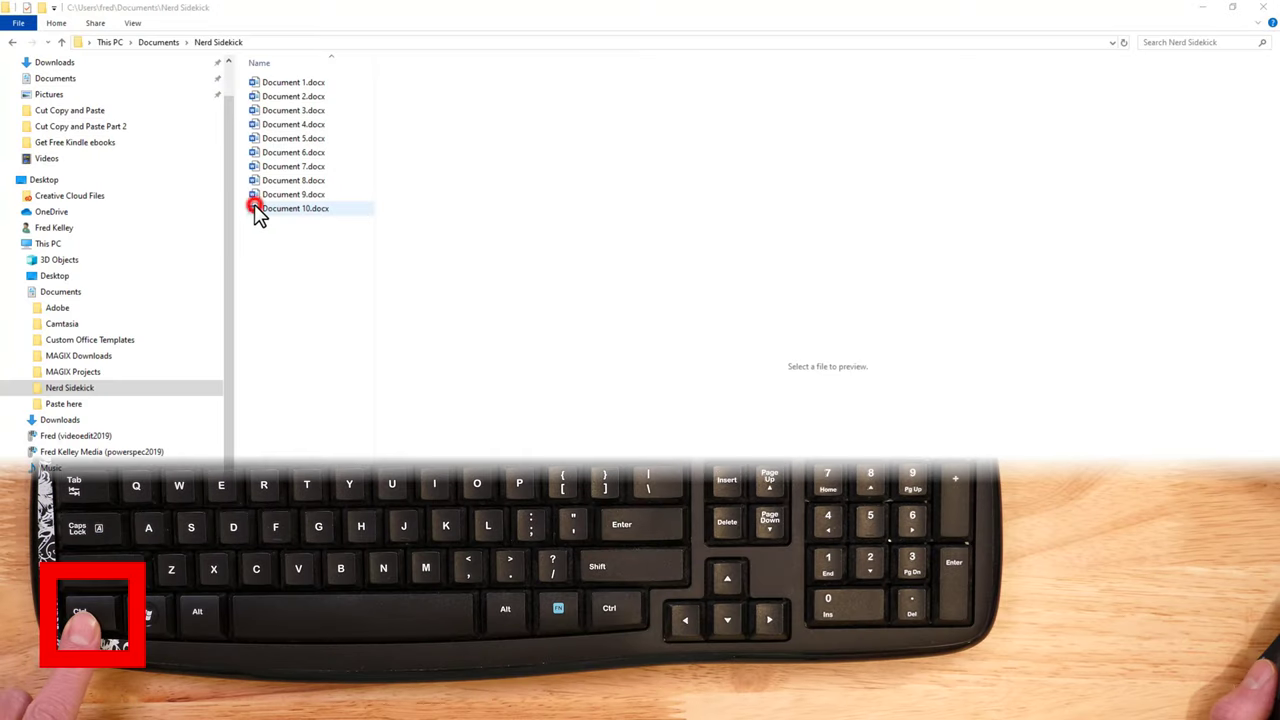
- Ctrl-drag a copy of Document 10.docx into Paste here and open that folder
drag(257, 212, 80, 415)
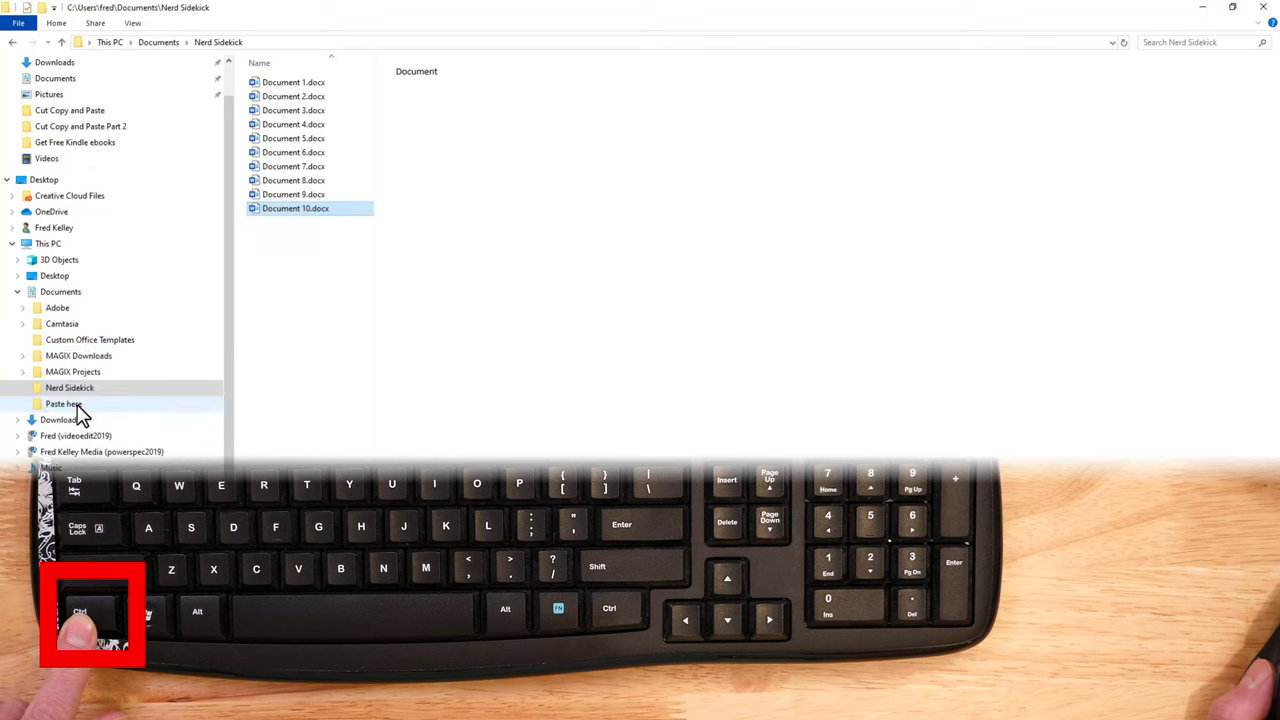
click(78, 410)
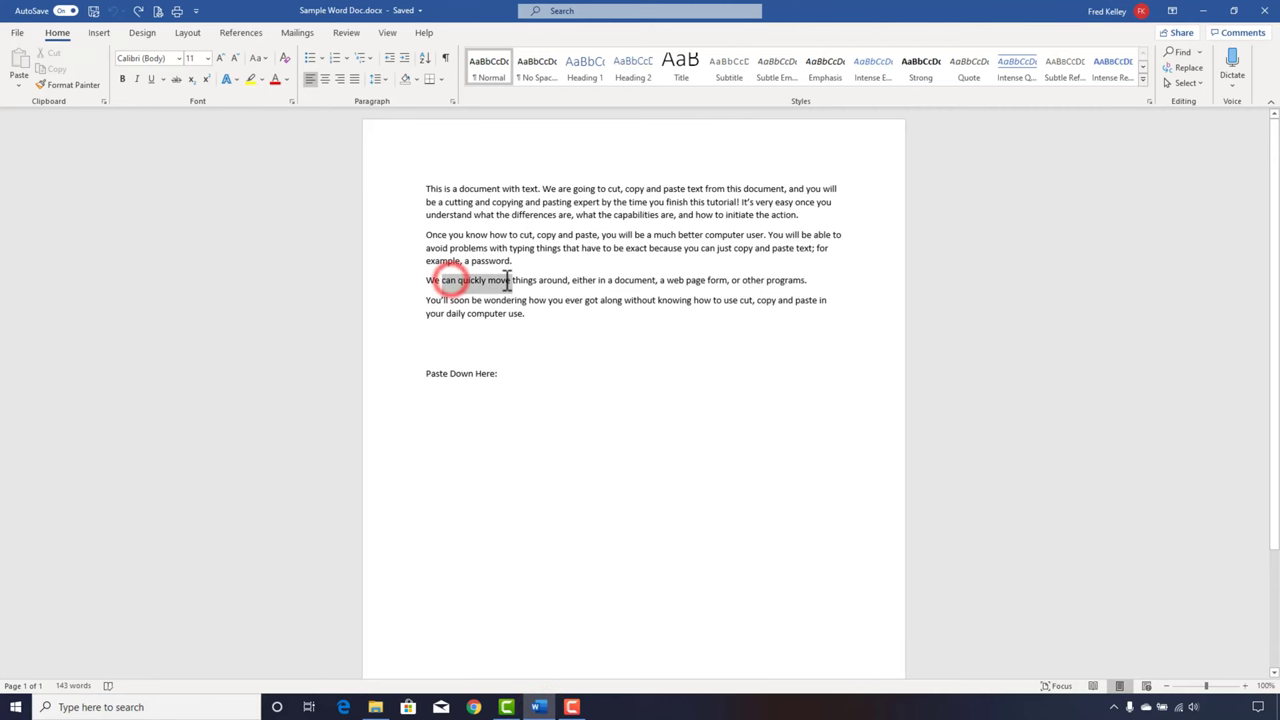
- Drag a copy of 'can quickly move' lower in the document, then select 'You'll soon be wondering'
drag(507, 280, 511, 281)
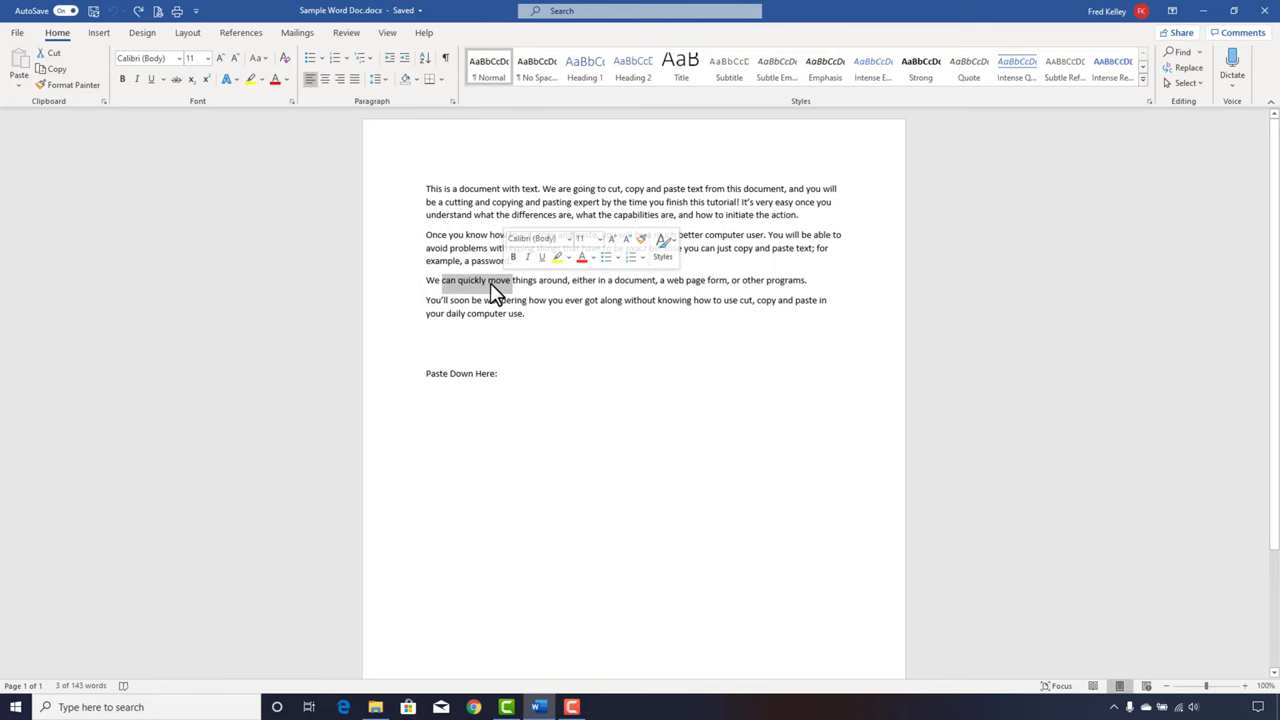
drag(490, 282, 498, 410)
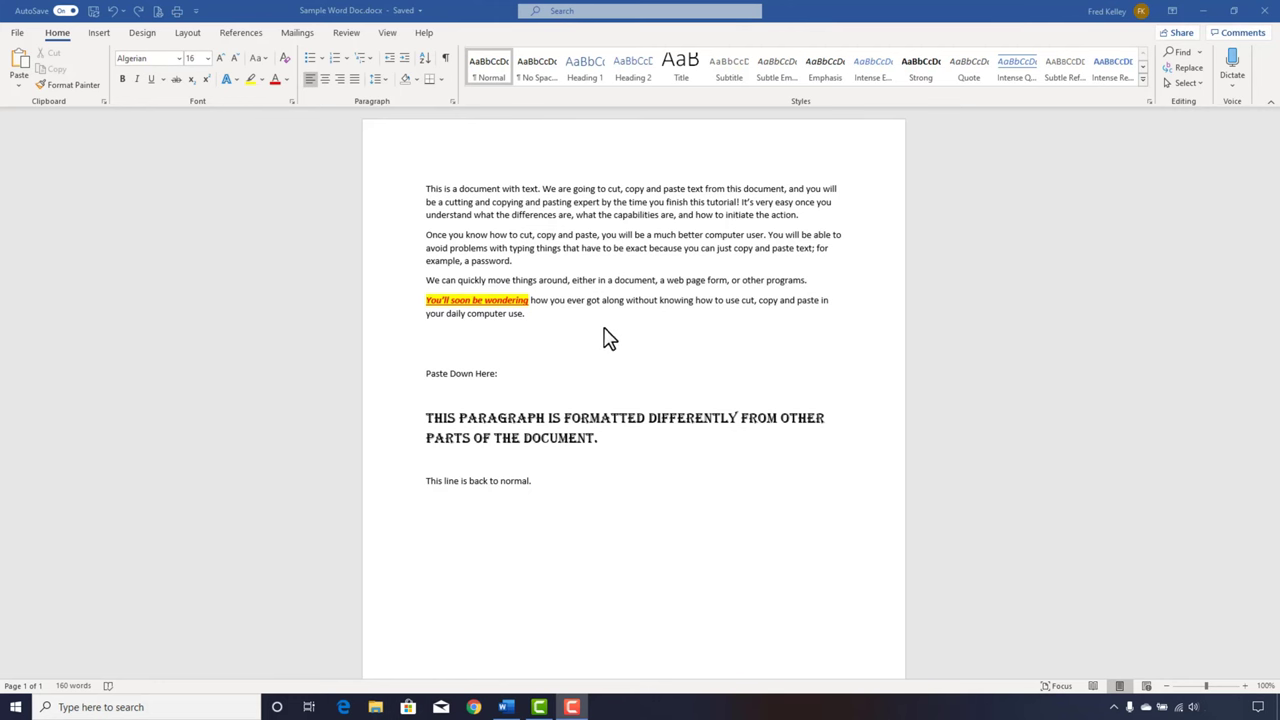
drag(529, 292, 529, 299)
- Paste 'You'll soon be wondering' after FORMATTED with Keep Source Formatting, then select all text
right_click(514, 305)
click(540, 325)
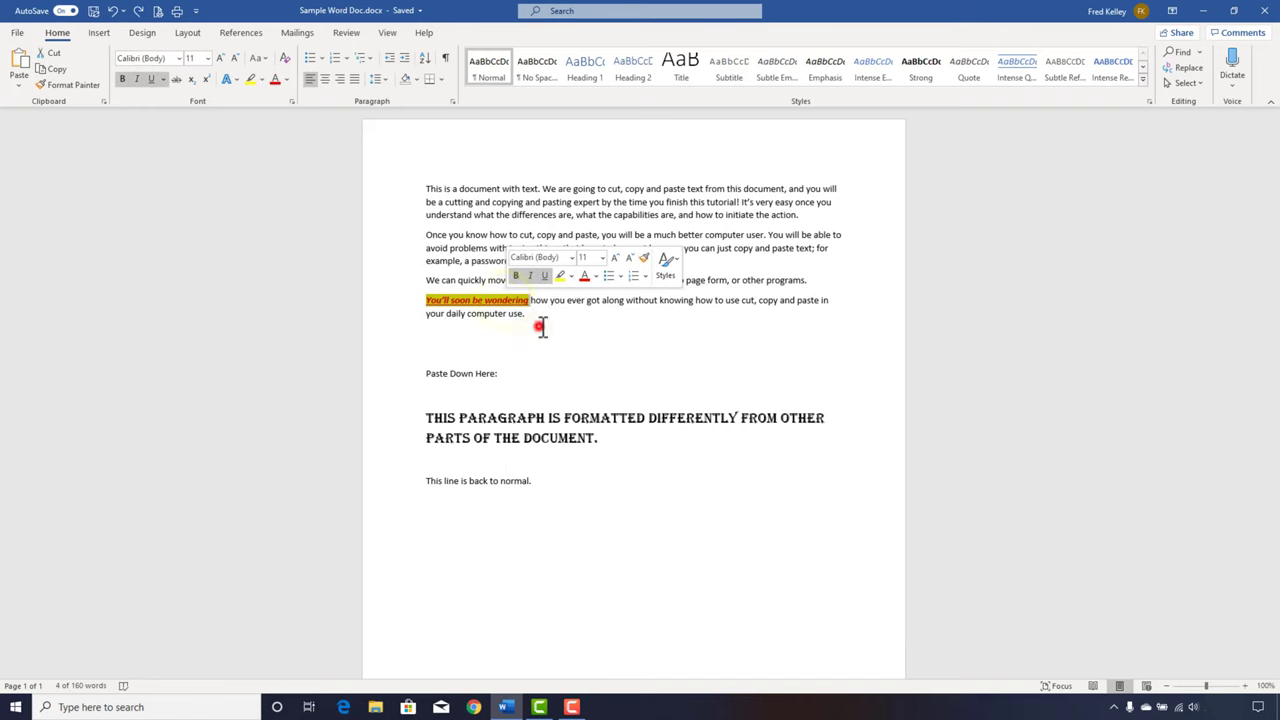
right_click(644, 417)
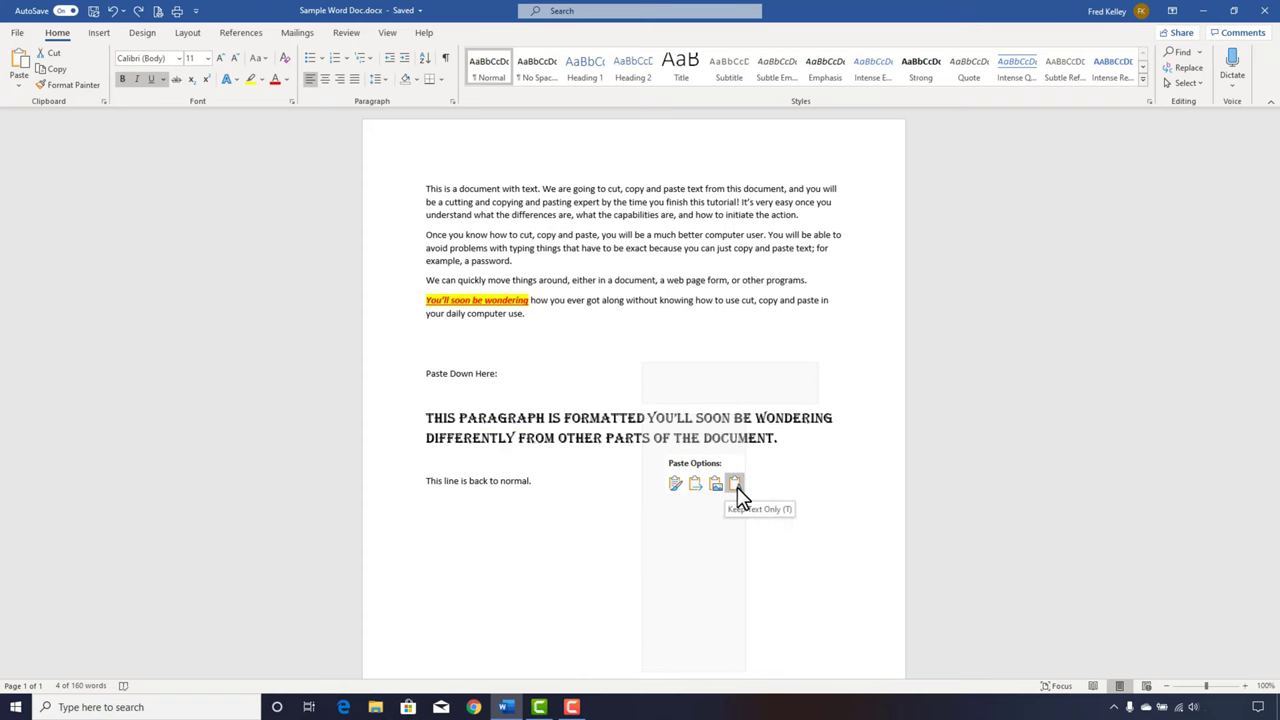
click(673, 486)
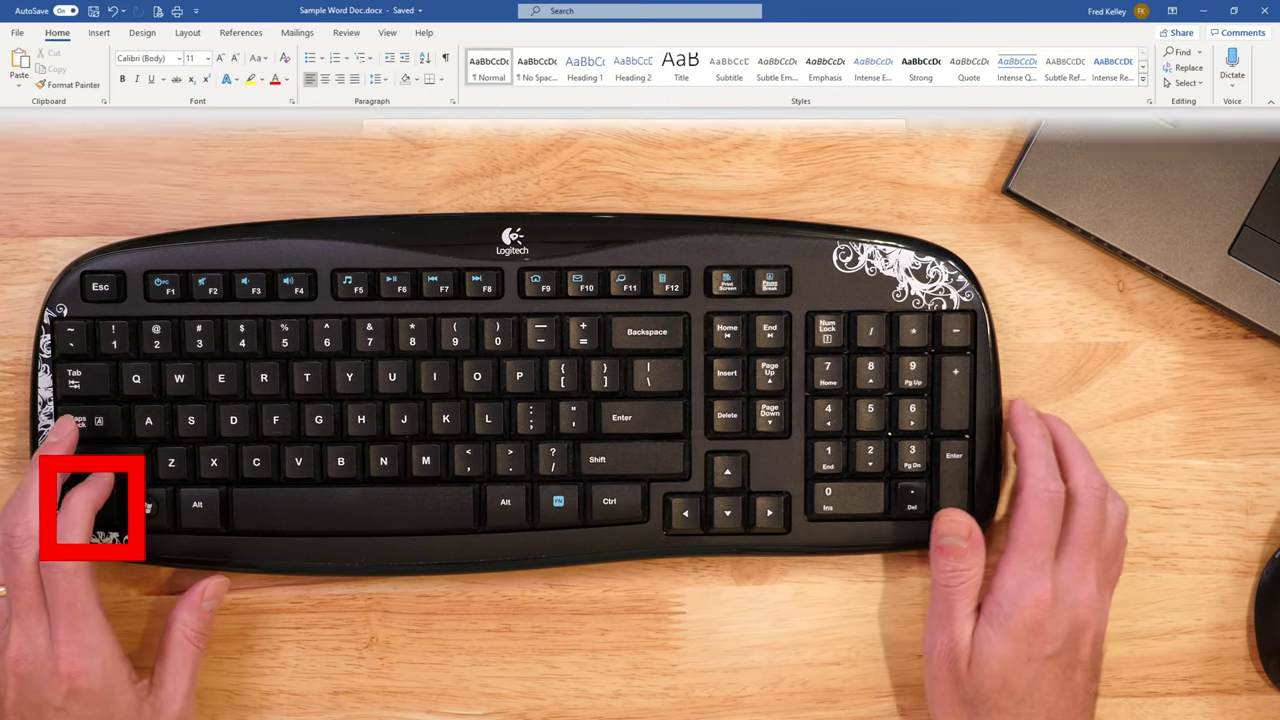
key(ctrl+a)
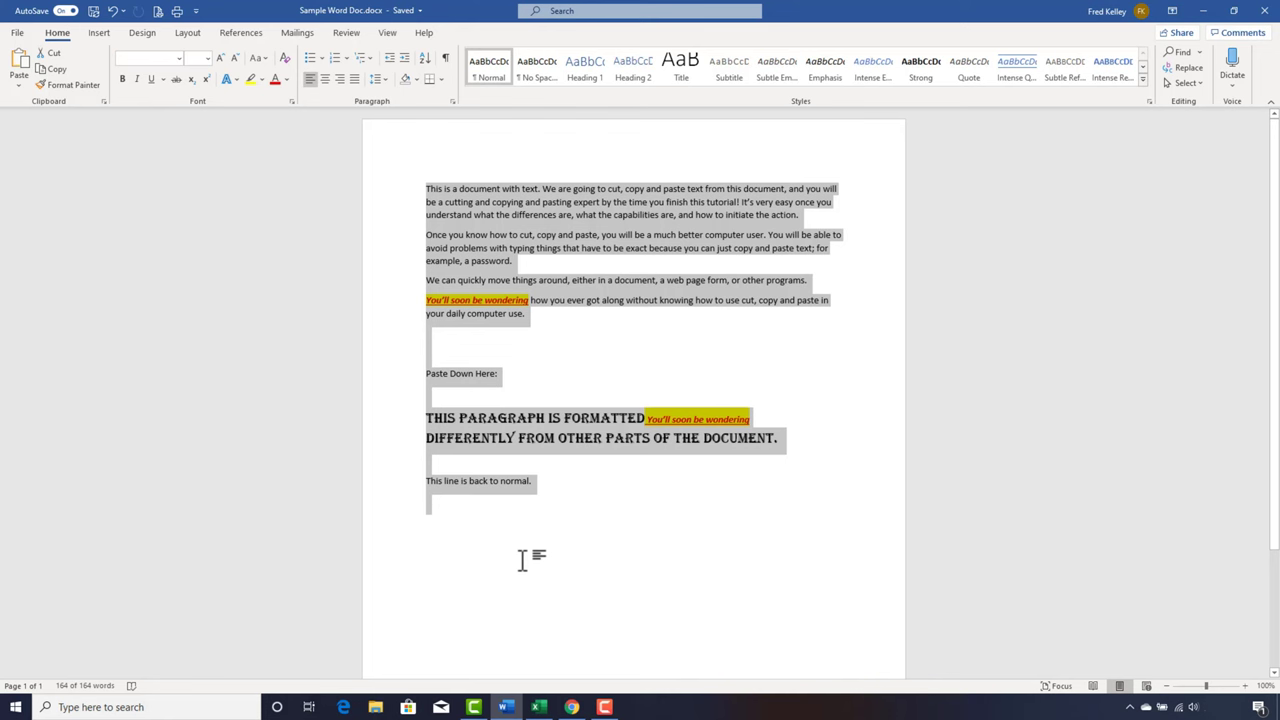
- Select everything in the Excel budget sheet and on the copyright.gov page in Chrome
key(alt+Tab)
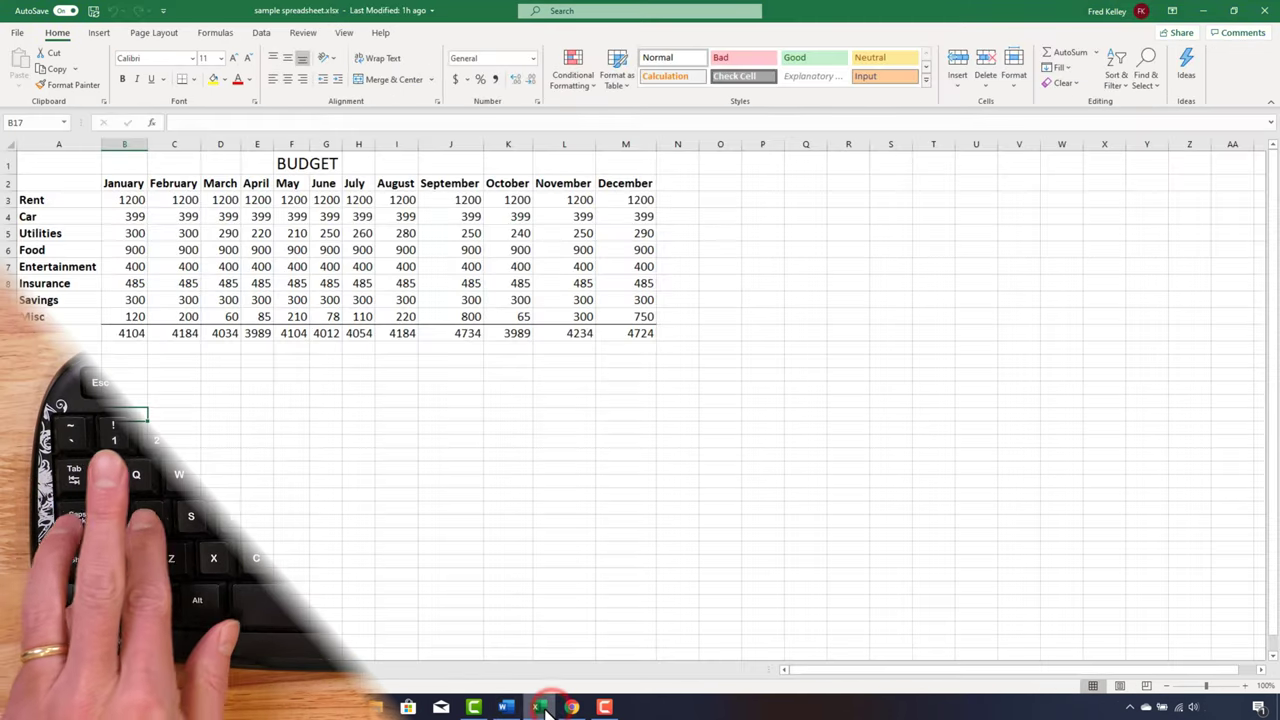
key(ctrl+a)
click(572, 707)
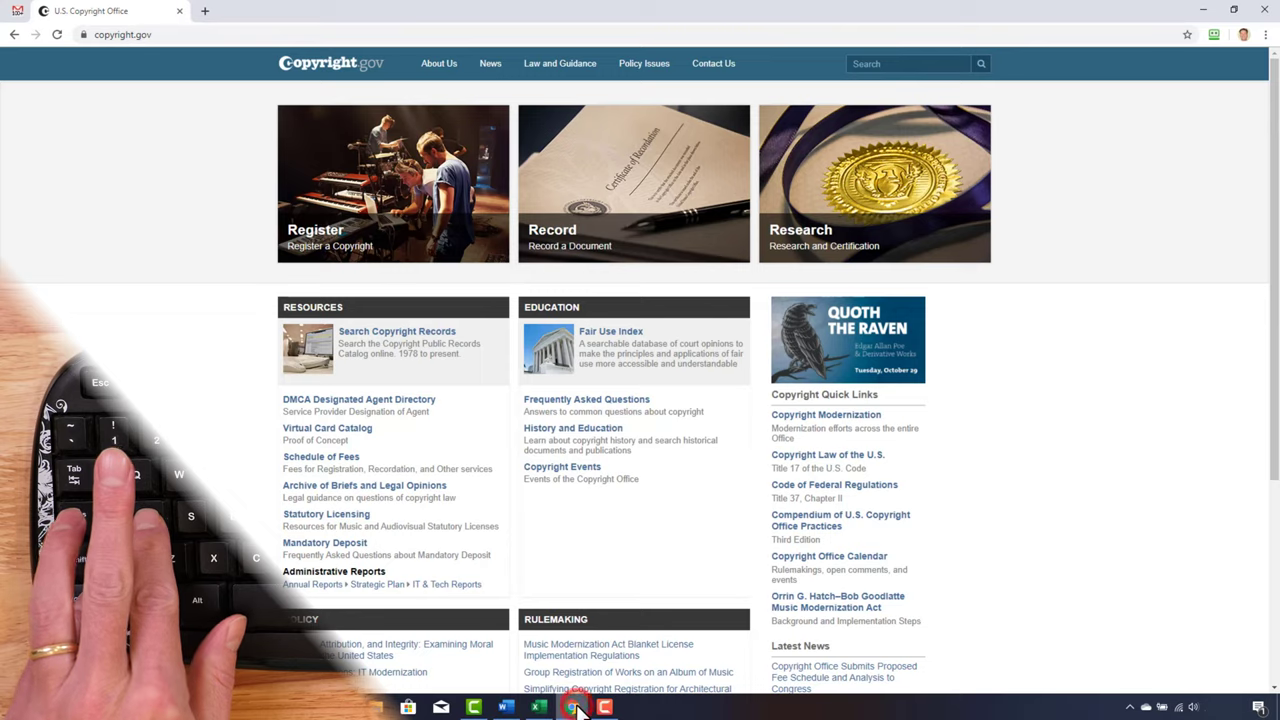
key(ctrl+a)
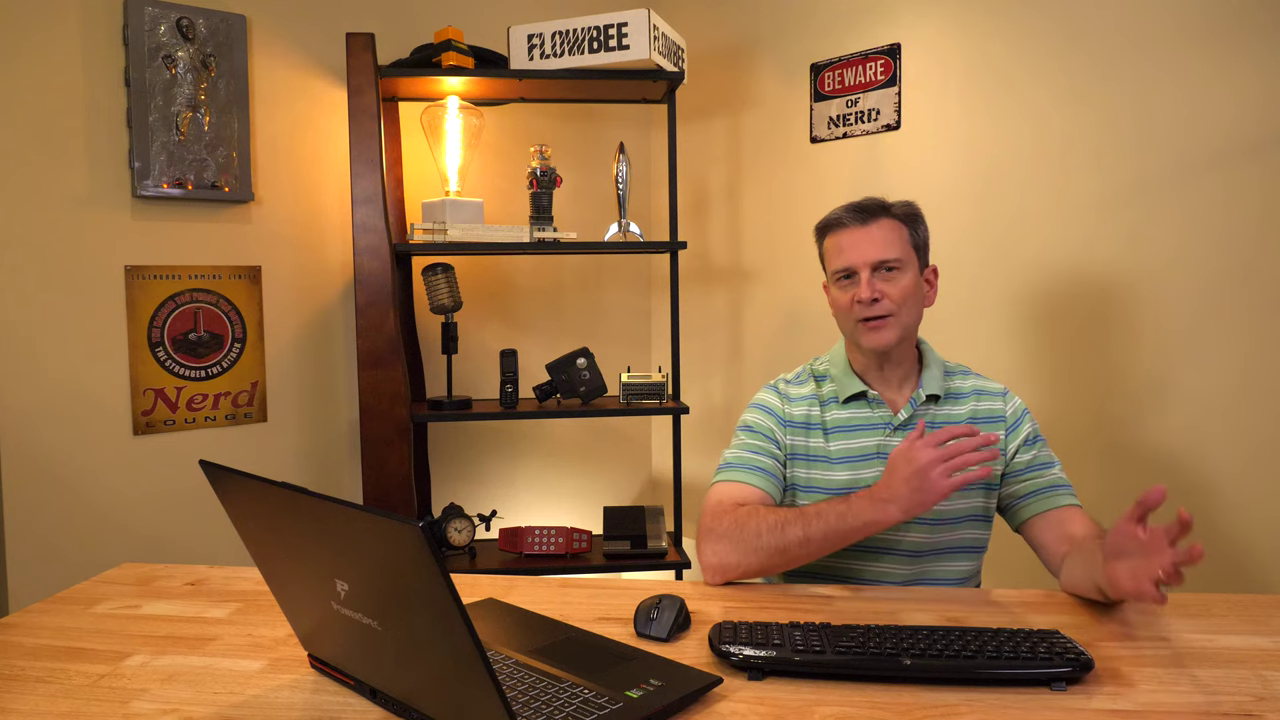